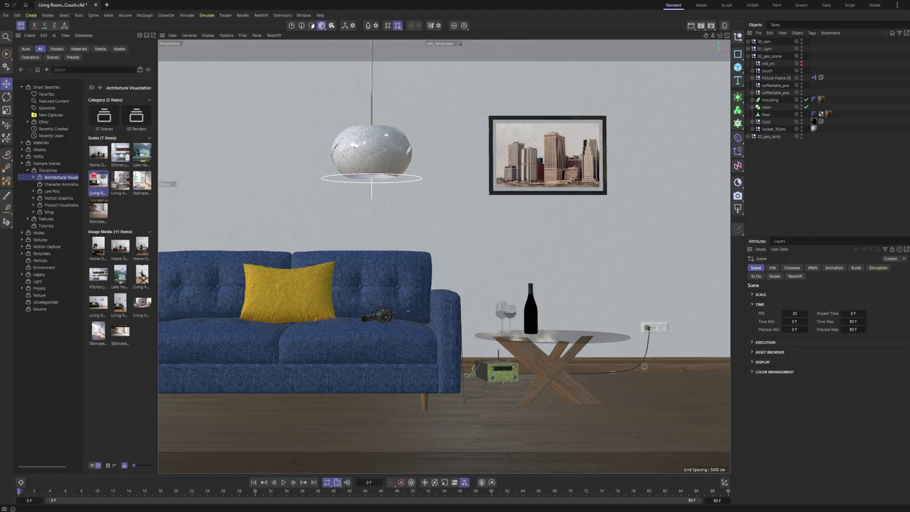
Replace the Asset Browser with the Material Manager beside the viewport.
click(21, 25)
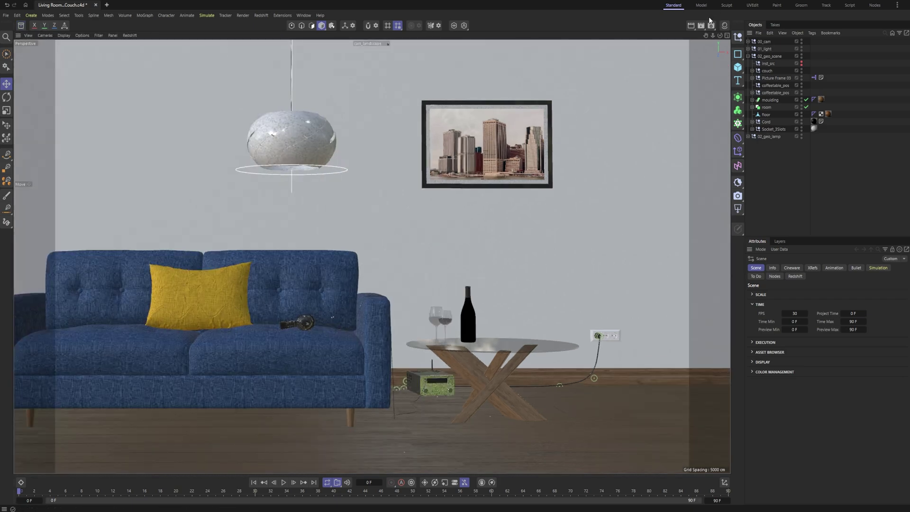
click(713, 26)
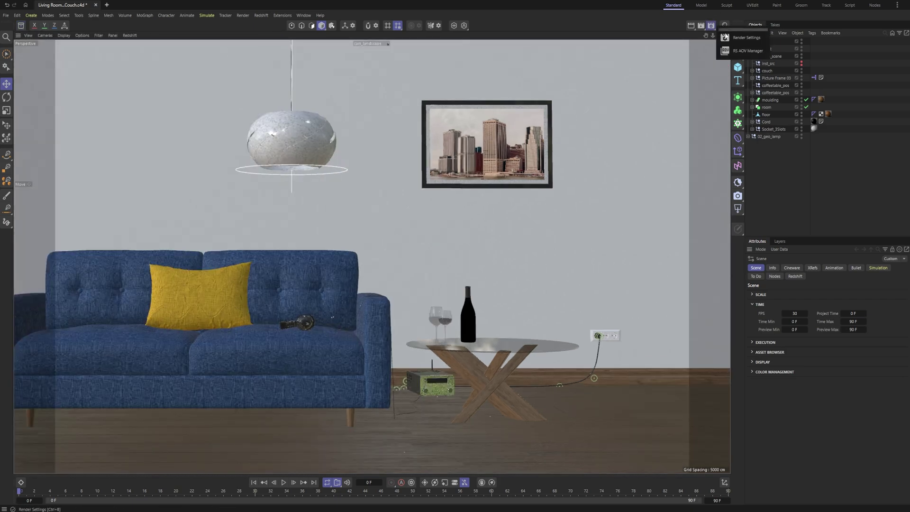
click(725, 25)
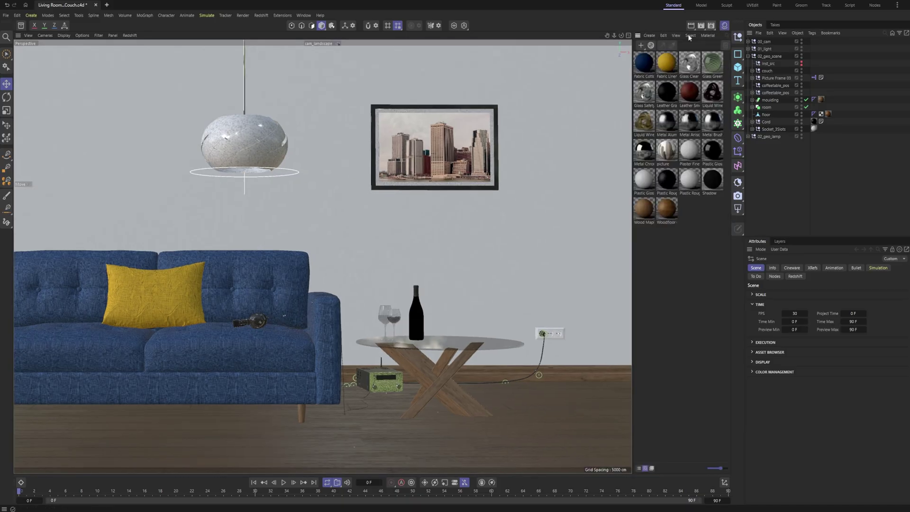
Browse the Material Manager's list of new material types, then bring up the render settings options.
click(640, 46)
mouse_move(671, 103)
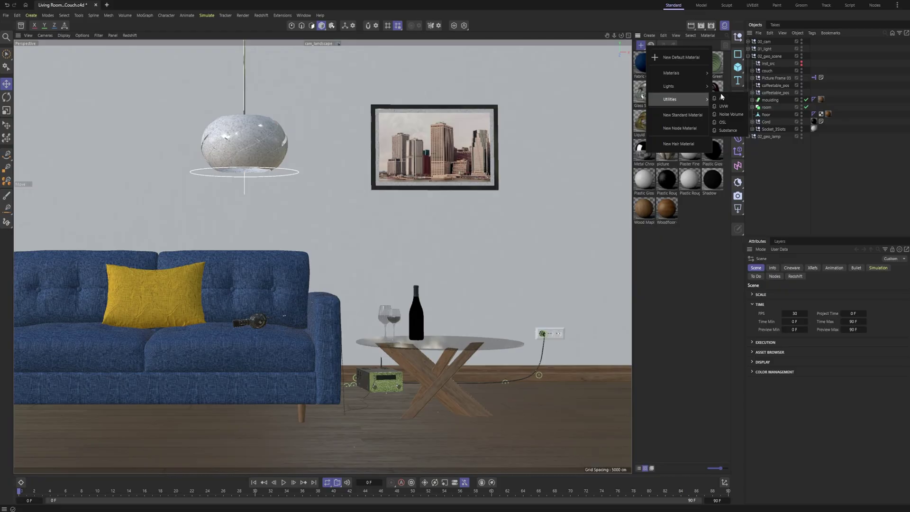
click(712, 27)
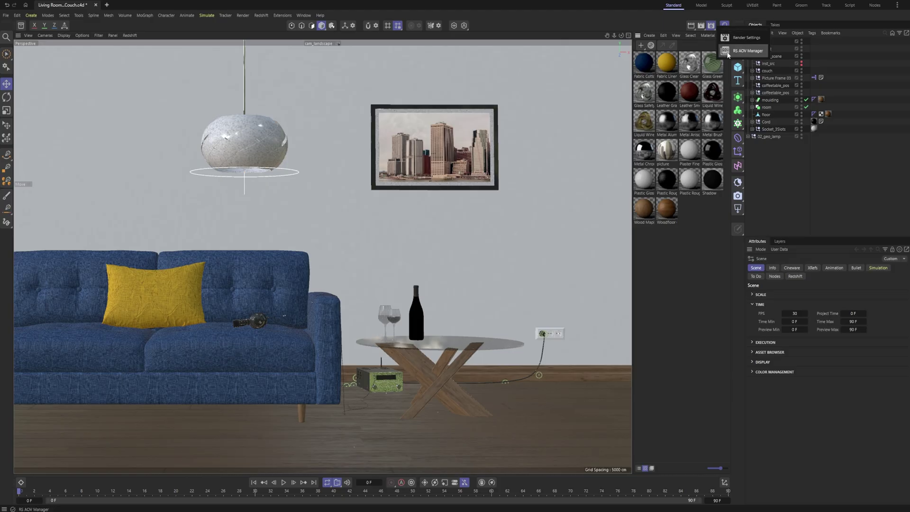
In the RS AOV Manager, drag Ambient Occlusion from Available AOVs into the scene's AOV list.
click(728, 53)
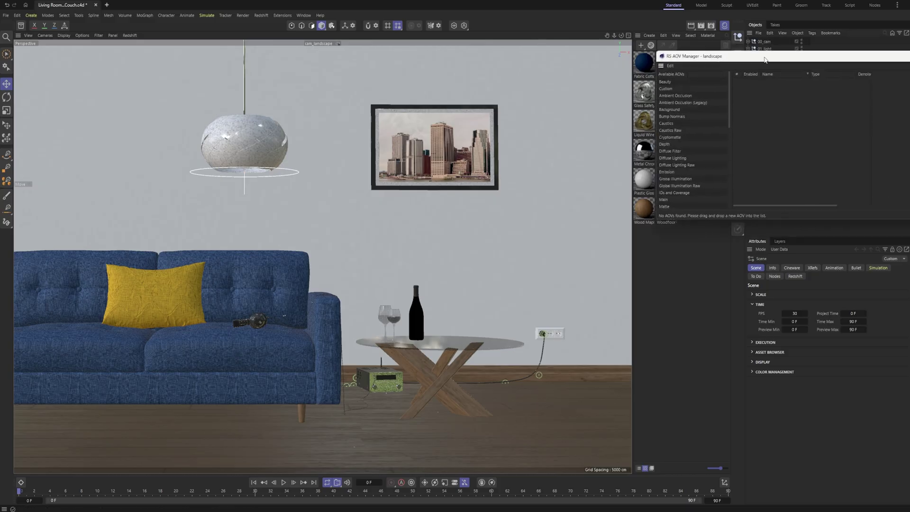
drag(383, 246, 383, 268)
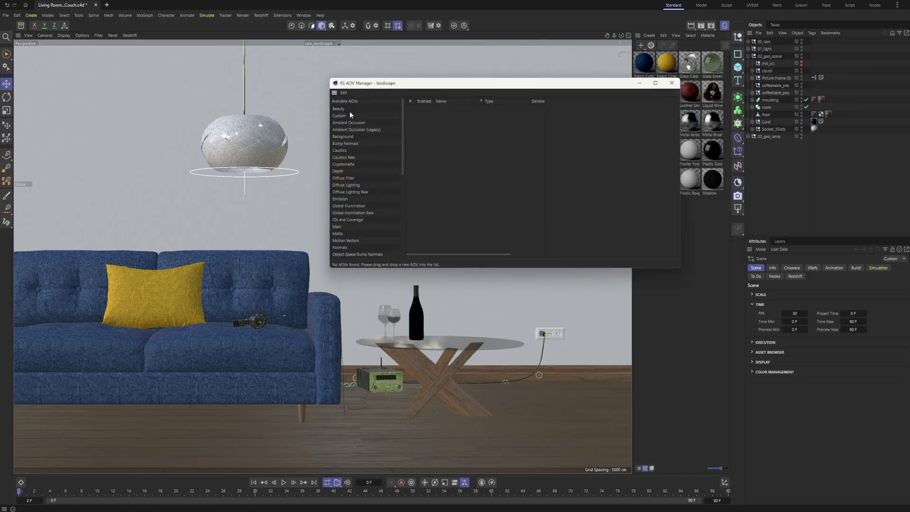
click(350, 125)
click(360, 129)
drag(349, 123, 435, 126)
Select the new AO entry to show its settings and move the manager left.
click(441, 111)
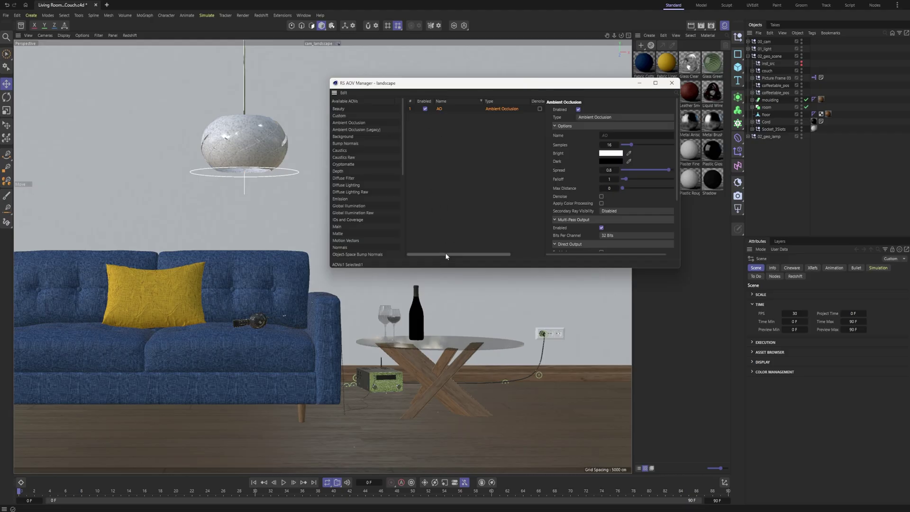
drag(446, 252, 468, 252)
drag(511, 85, 409, 89)
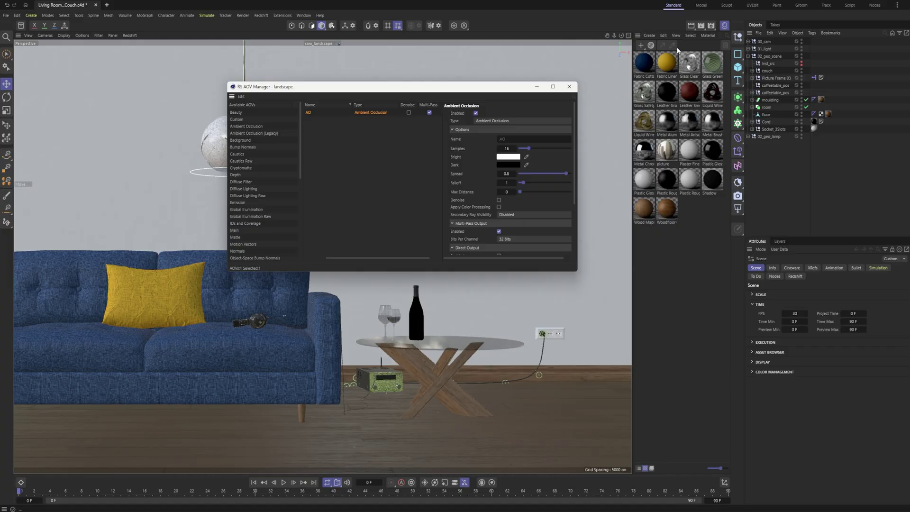
Create an RS AO material from the Material Manager's Utilities > AO entry.
click(641, 46)
click(730, 98)
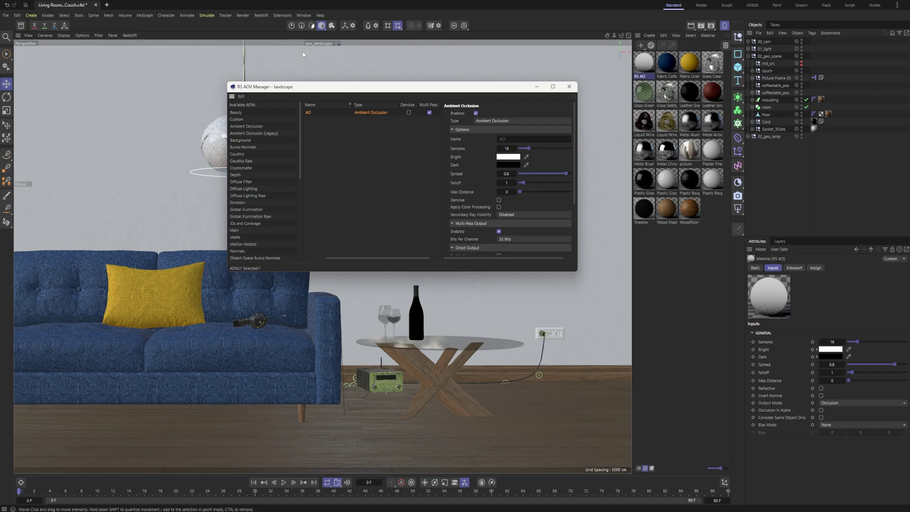
Open the Picture Viewer from the Window menu, move it up-left and enlarge it.
click(304, 15)
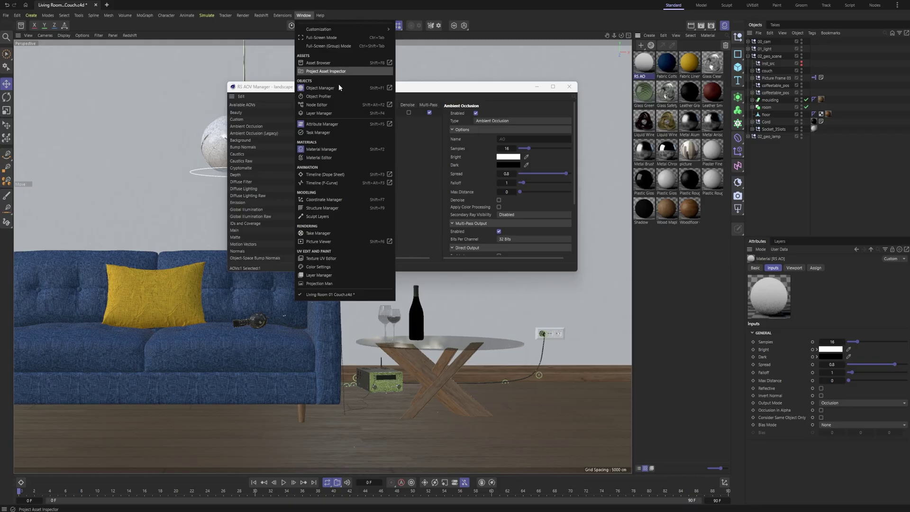
click(344, 241)
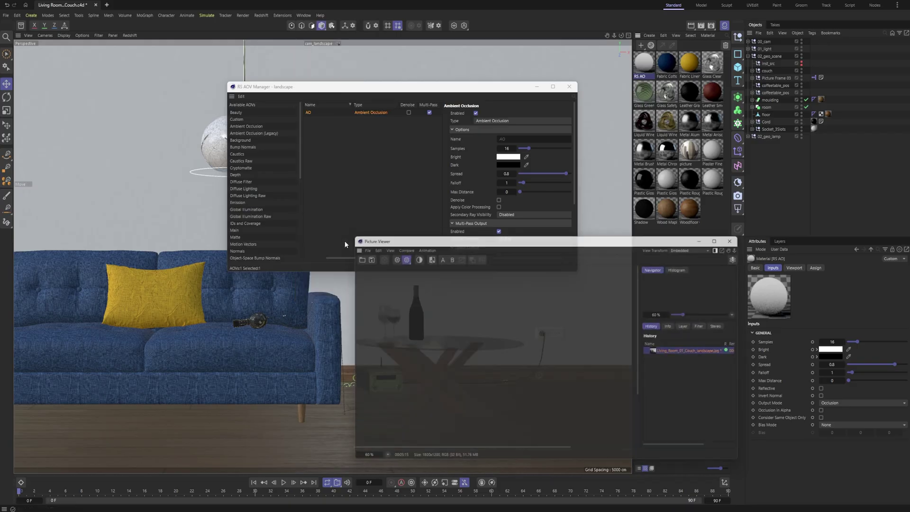
drag(491, 240, 408, 157)
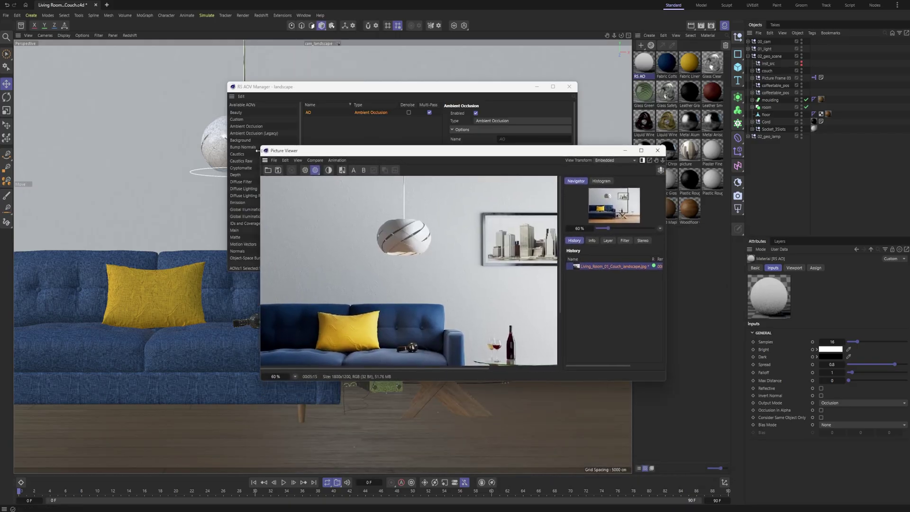
drag(259, 148, 115, 40)
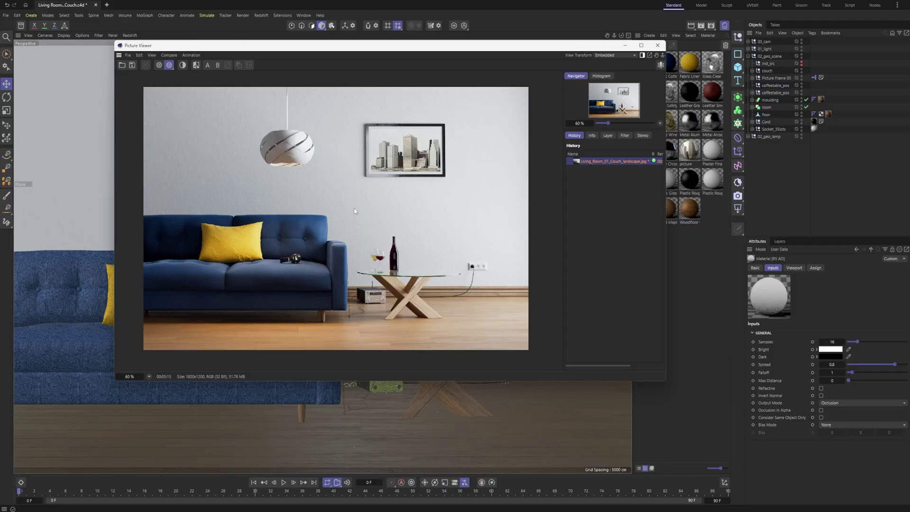
Set the Picture Viewer's Layer view to Single-Pass to show the grey AO layer.
click(610, 136)
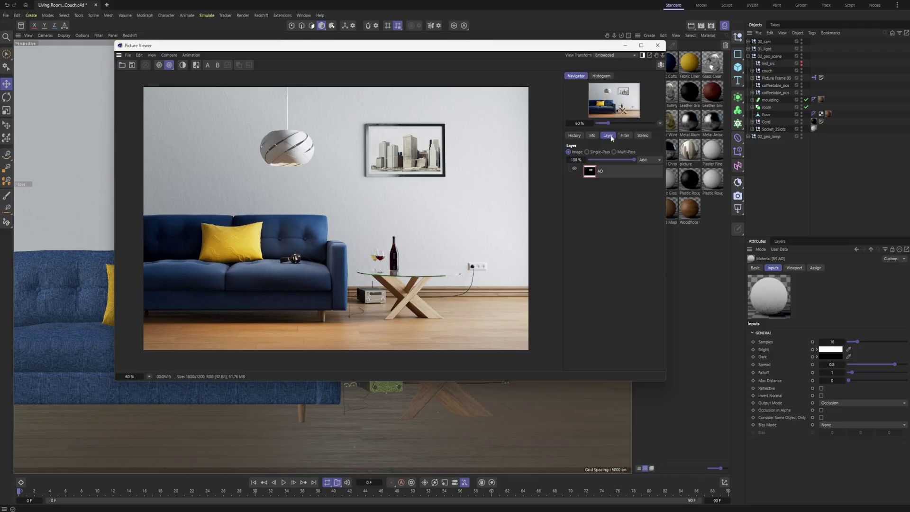
click(596, 152)
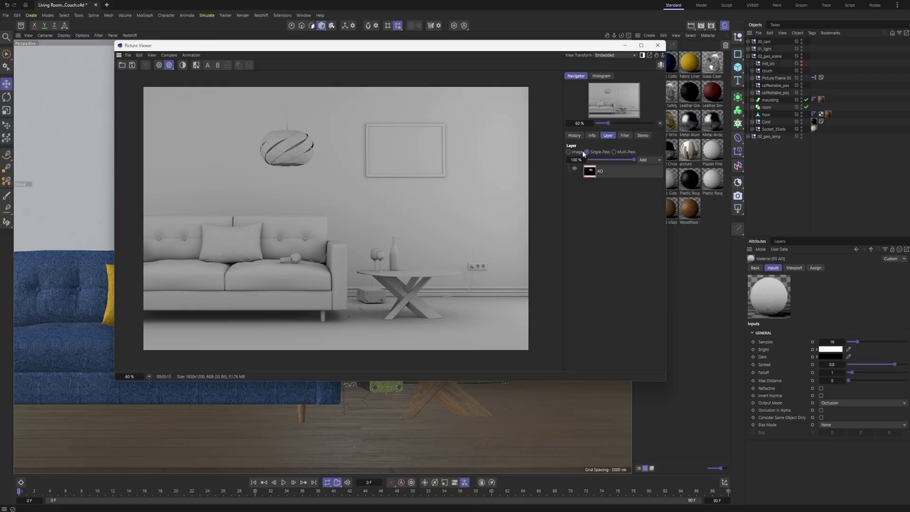
Switch back to Image, close the Picture Viewer, and open RS RenderView on the left.
click(568, 152)
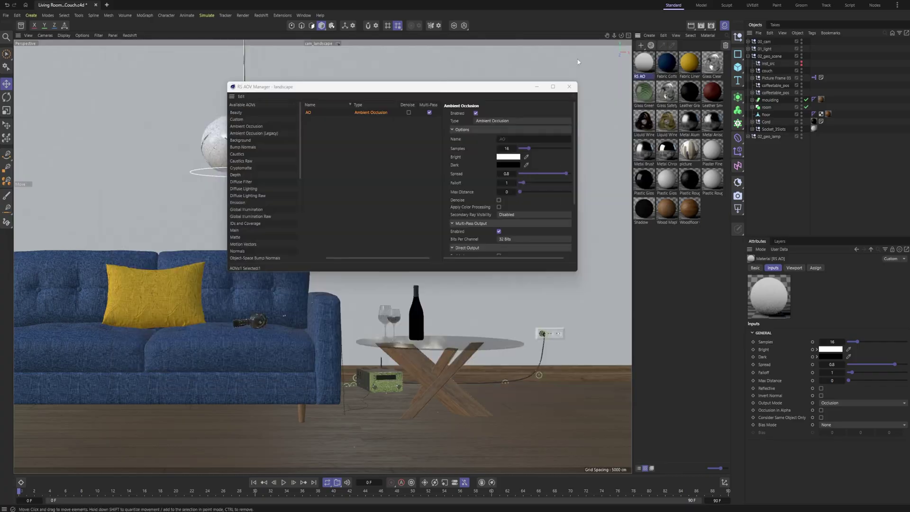
click(658, 46)
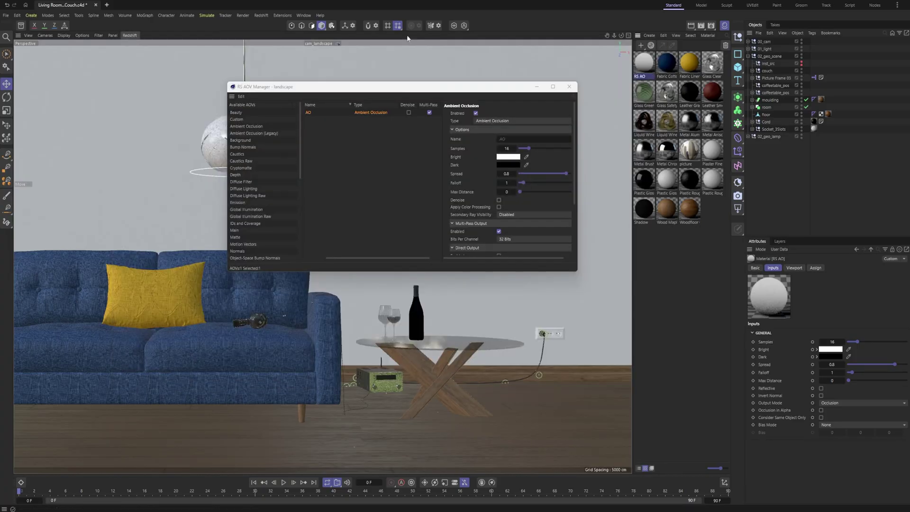
click(702, 25)
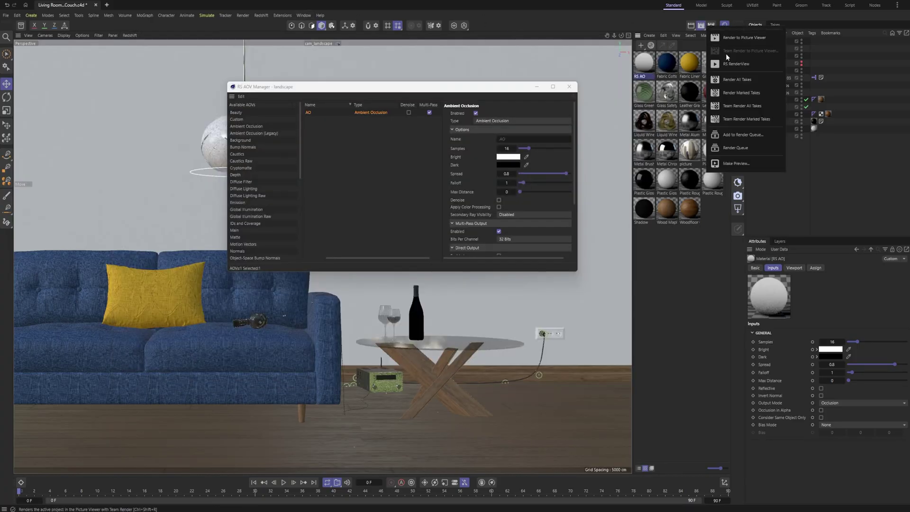
click(736, 64)
mouse_move(772, 61)
mouse_down()
mouse_move(177, 81)
mouse_move(136, 75)
mouse_up()
Start rendering the couch scene in RenderView and display the AO pass.
click(118, 99)
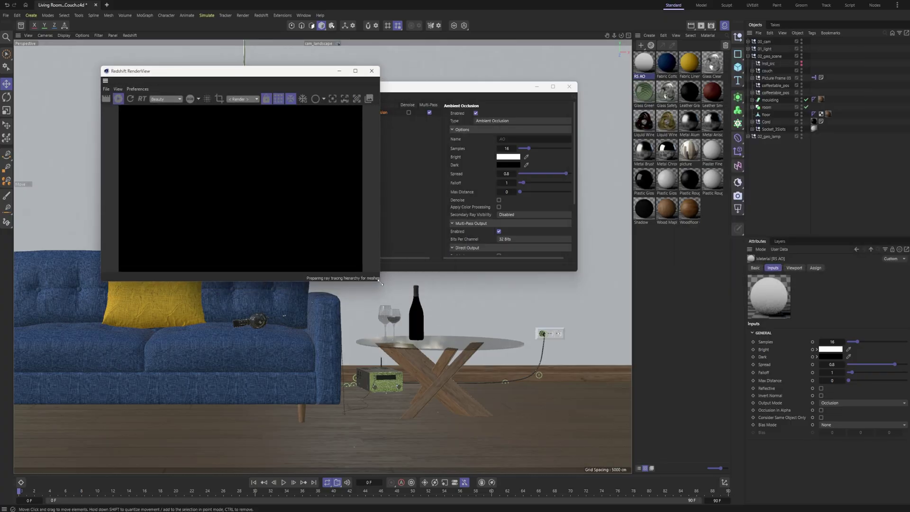
drag(381, 283, 554, 354)
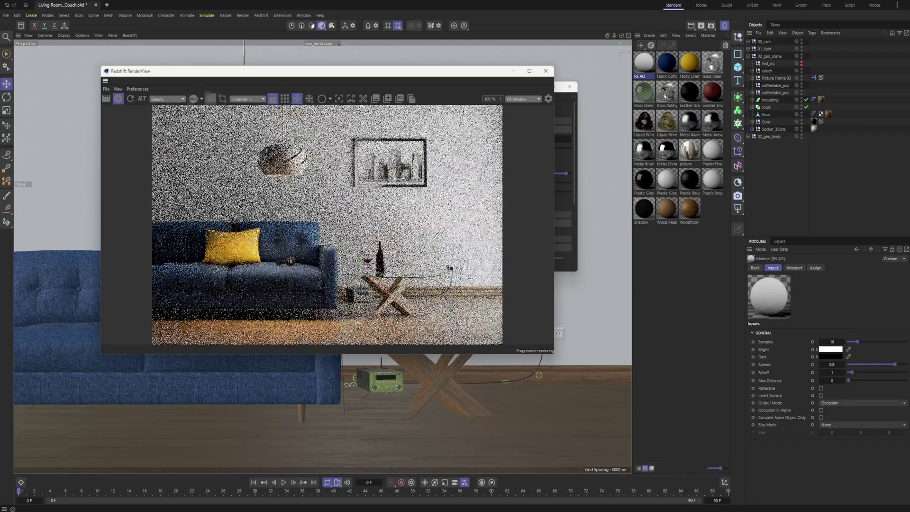
click(180, 99)
click(171, 109)
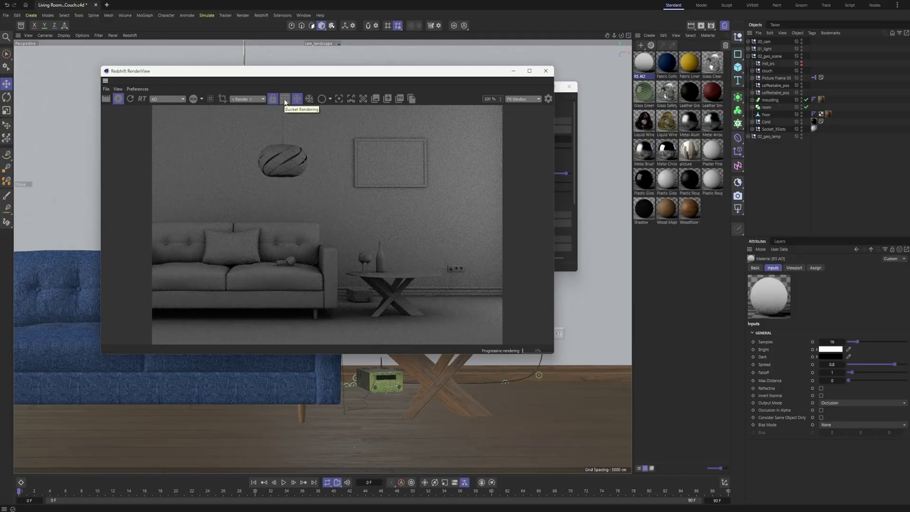
Re-render the AO pass with bucket rendering and nudge the RenderView window.
click(286, 101)
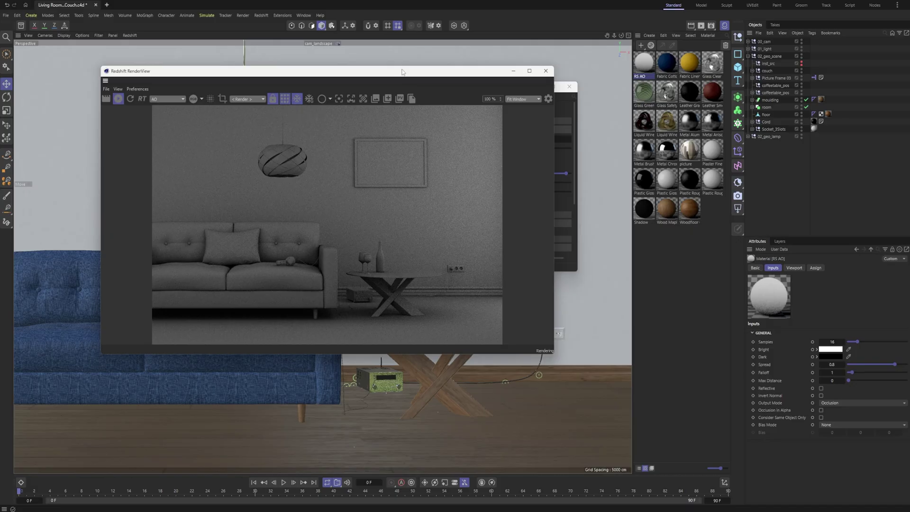
drag(402, 72, 414, 79)
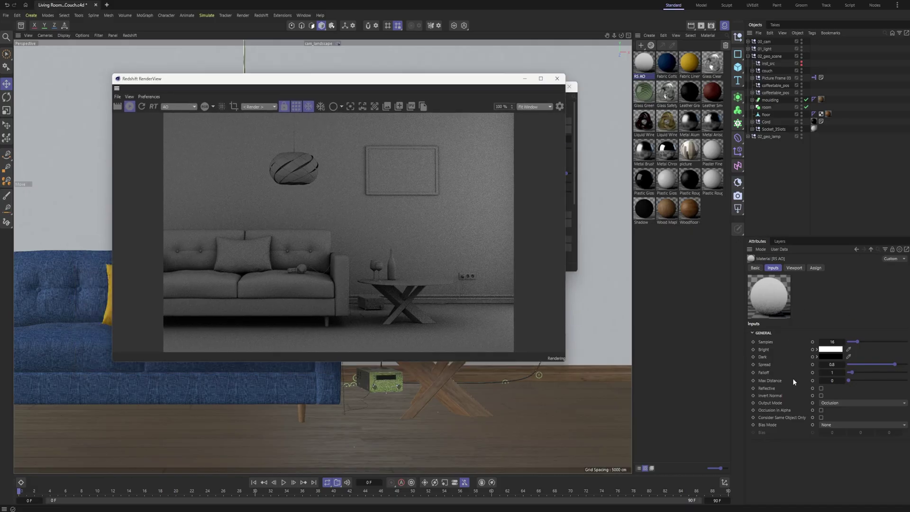